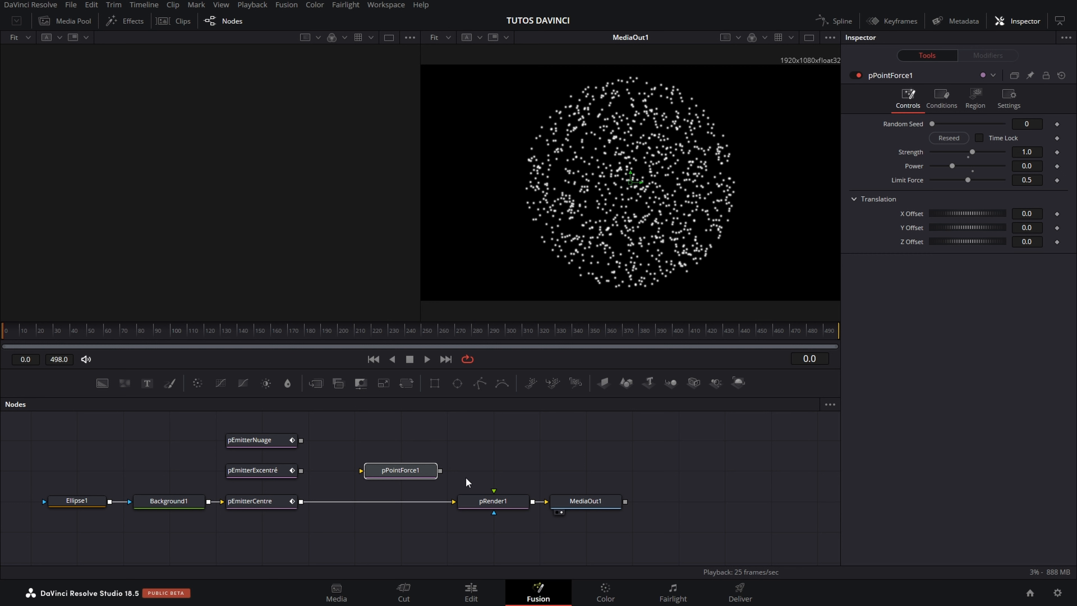
- Examine pEmitterCentre's Region settings and view its Background1 source bitmap
left_click(472, 442)
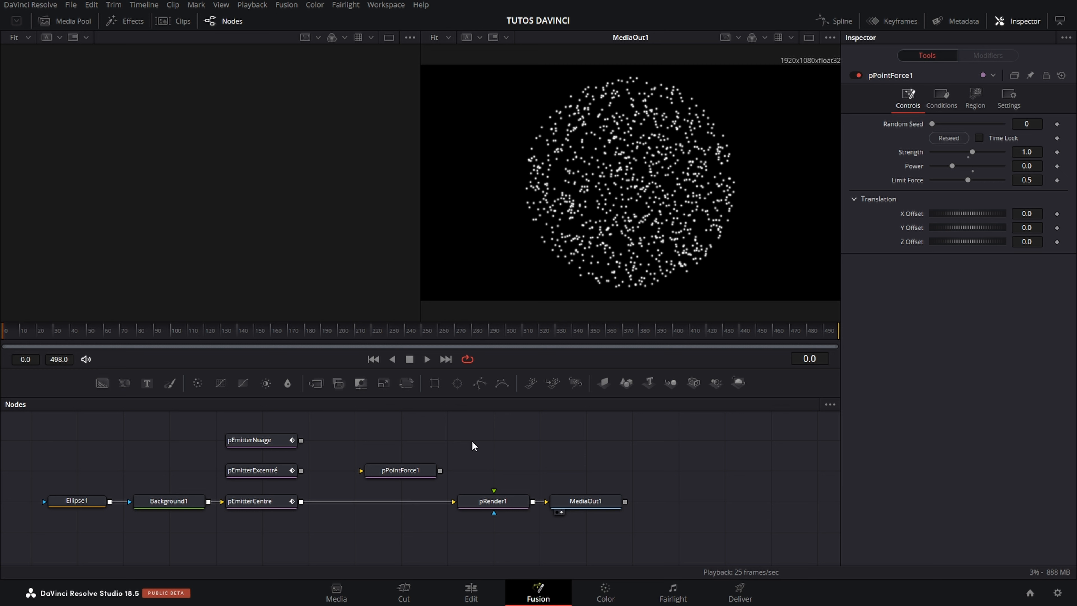
left_click(400, 471)
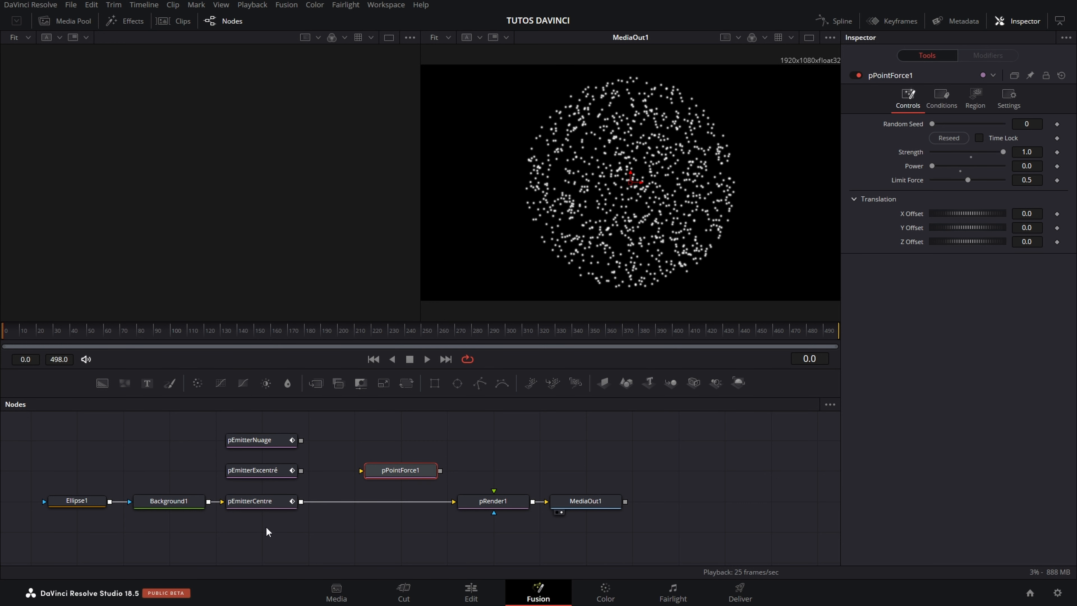
left_click(250, 503)
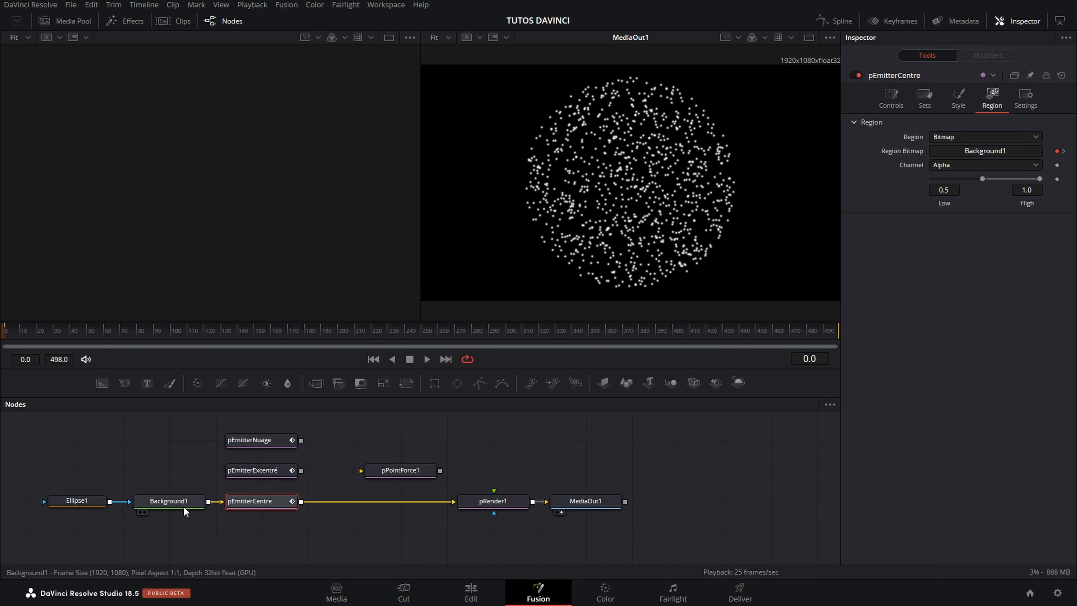
key("1")
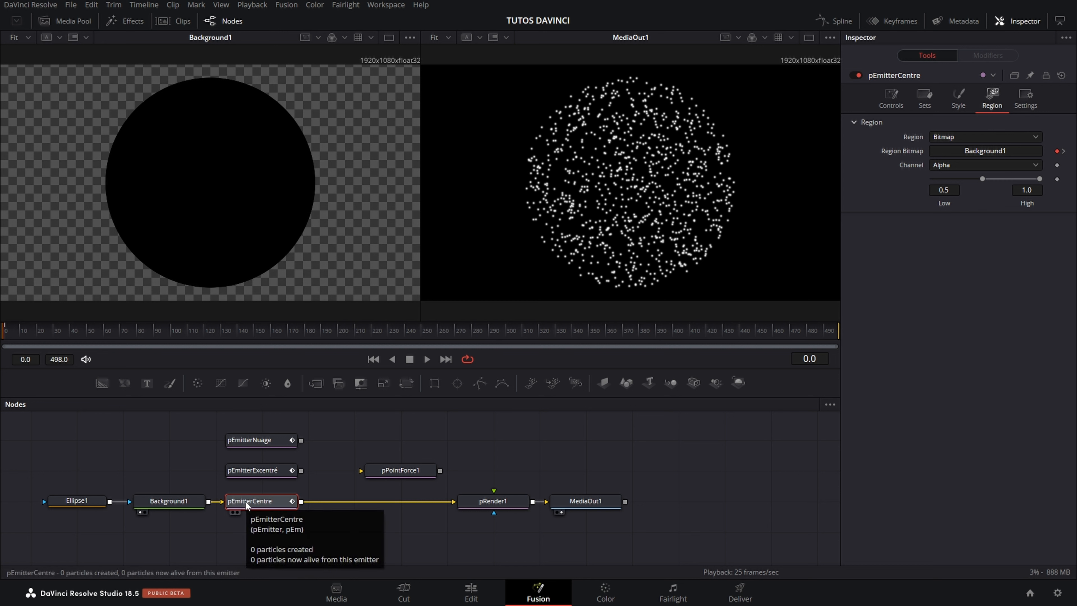
left_click(257, 507)
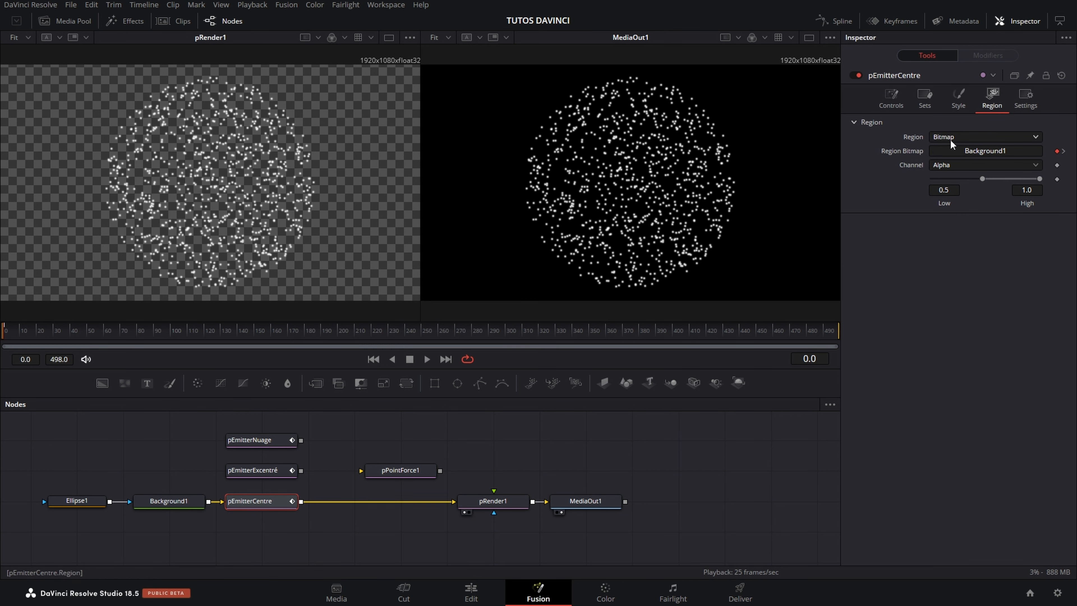
left_click(950, 138)
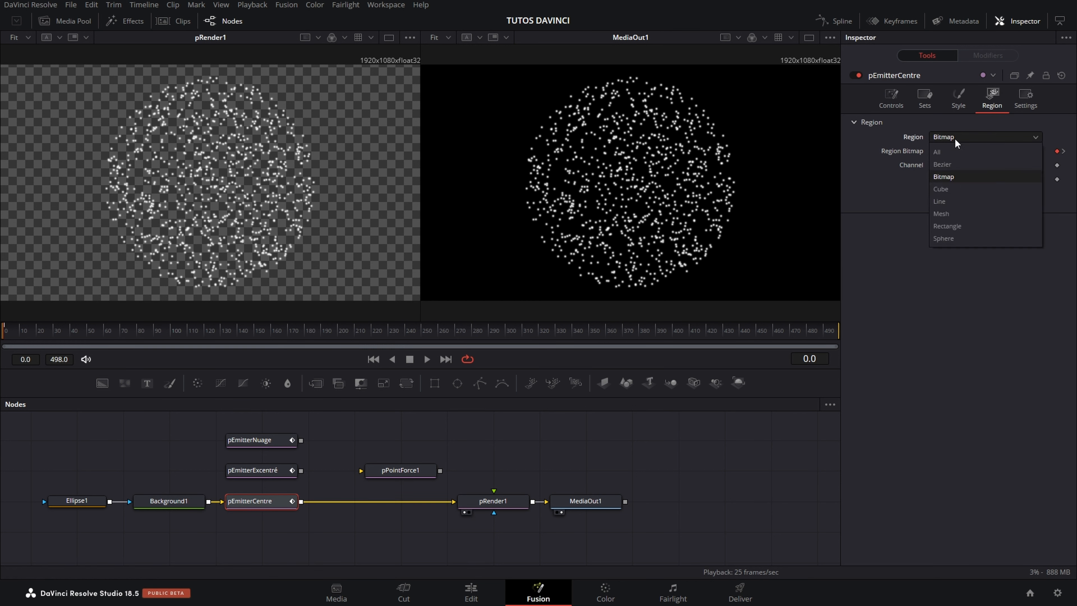
left_click(961, 298)
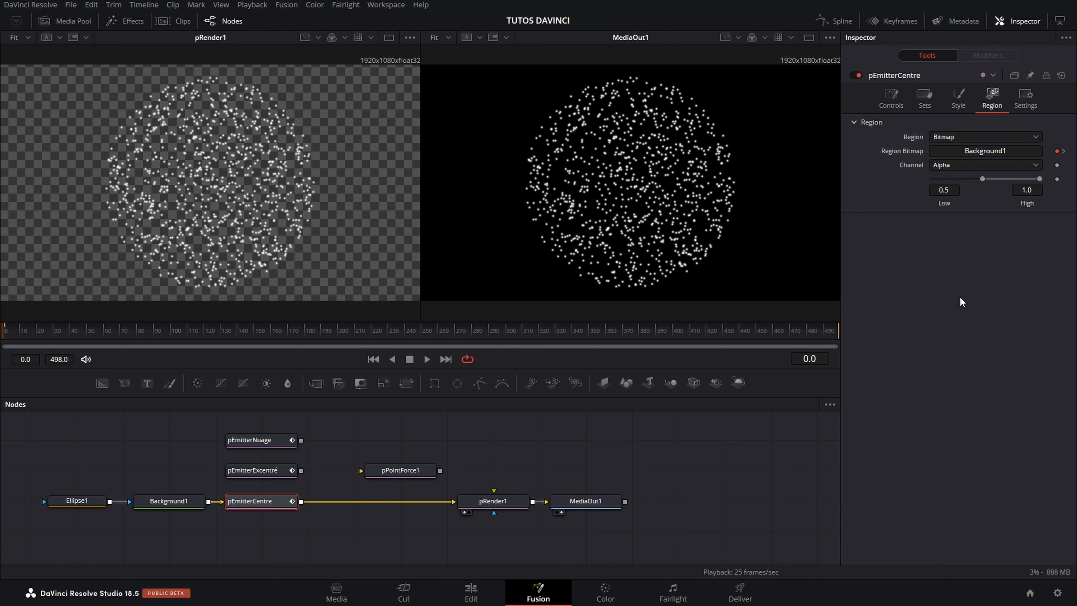
- Insert pPointForce1 between pEmitterCentre and pRender1 and play back the particle simulation
left_click(422, 471)
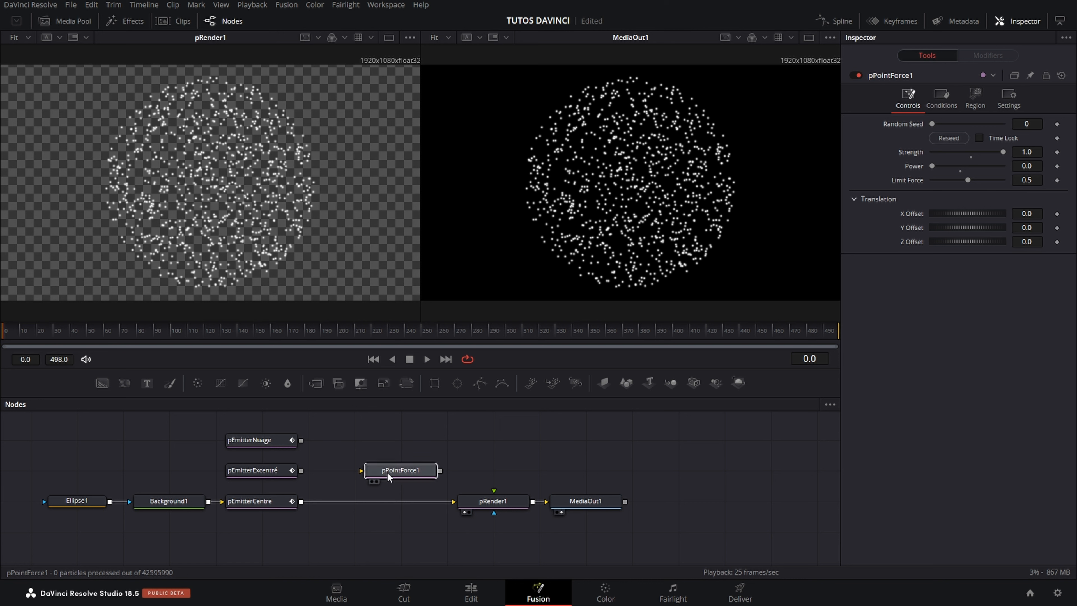
left_click_drag(387, 474, 398, 503)
key("space")
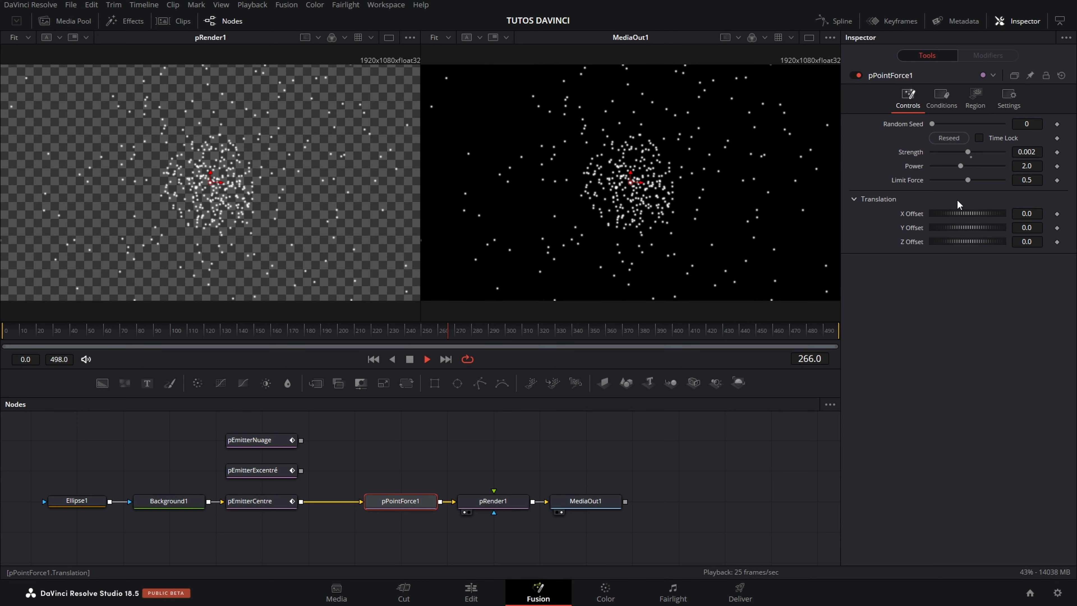
key("space")
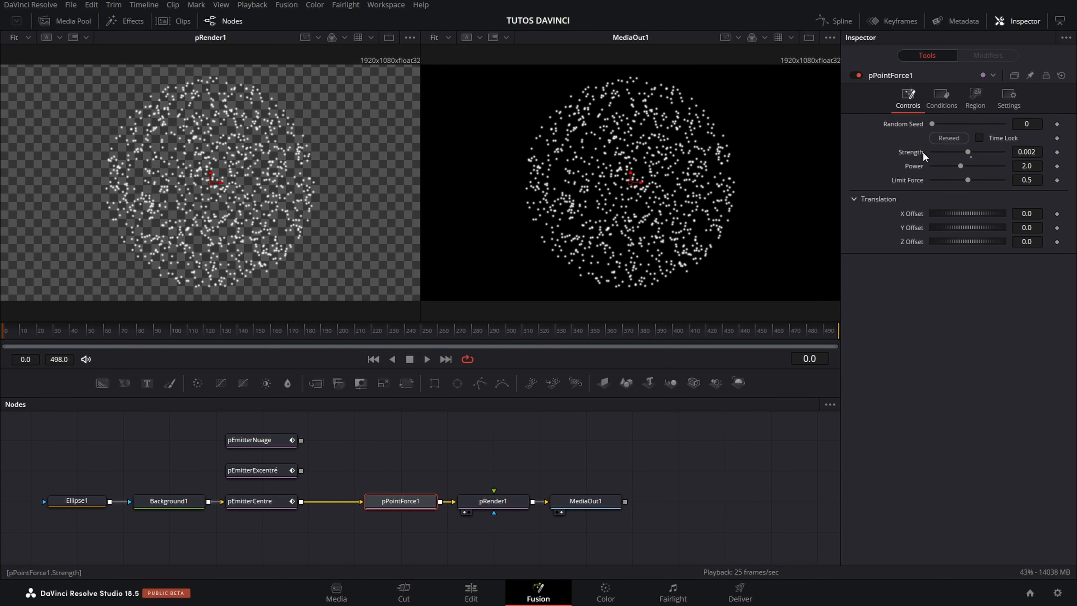
key("space")
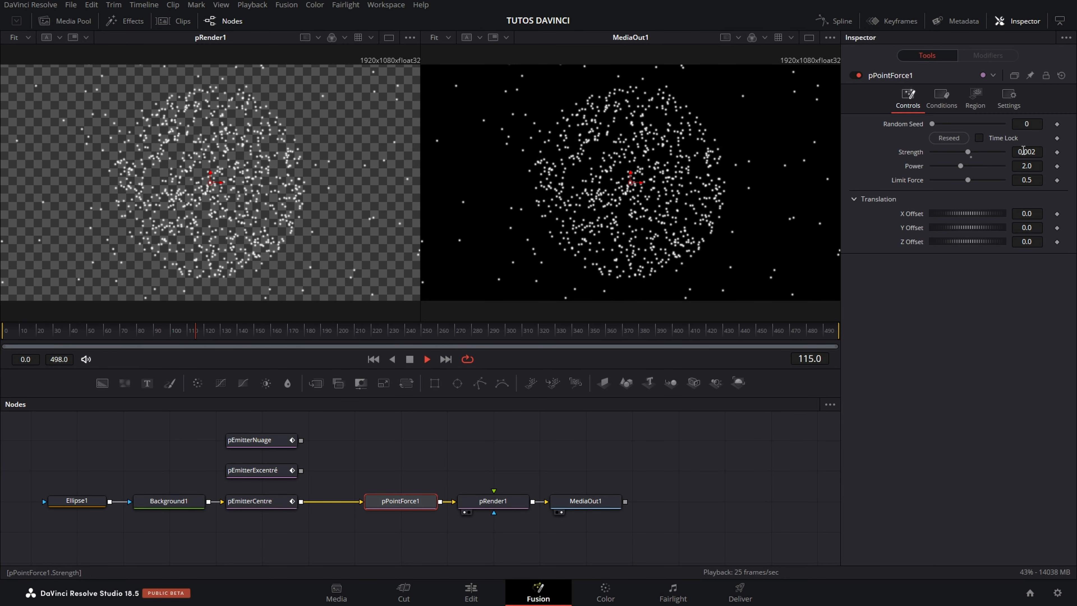
key("space")
- Reset pPointForce1's Strength to its default of 0.1 and replay the simulation from frame 0
double_click(923, 154)
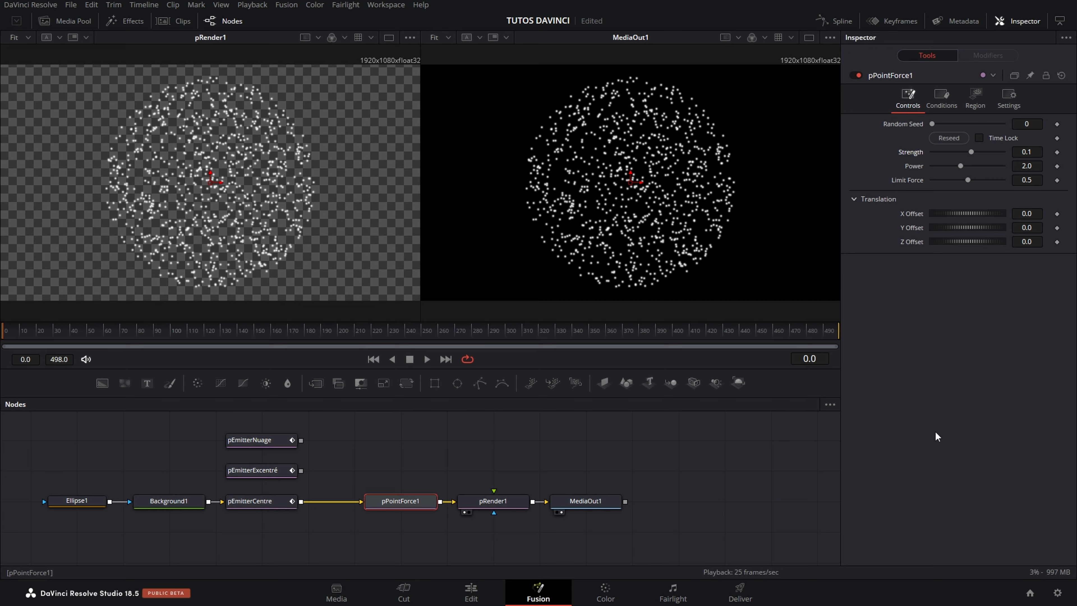
key("space")
key("space")
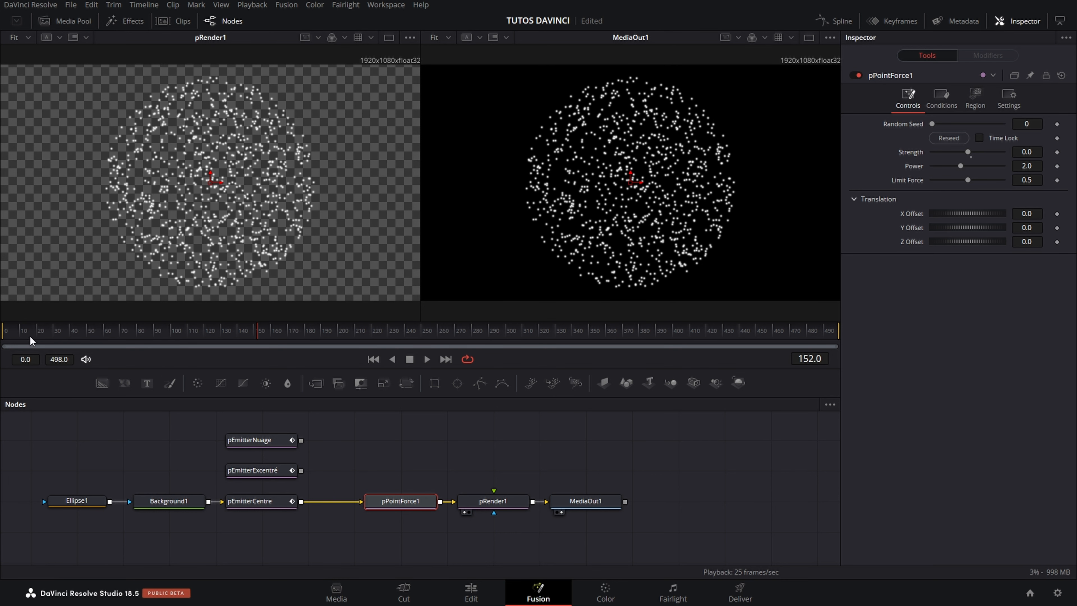
left_click(3, 333)
key("space")
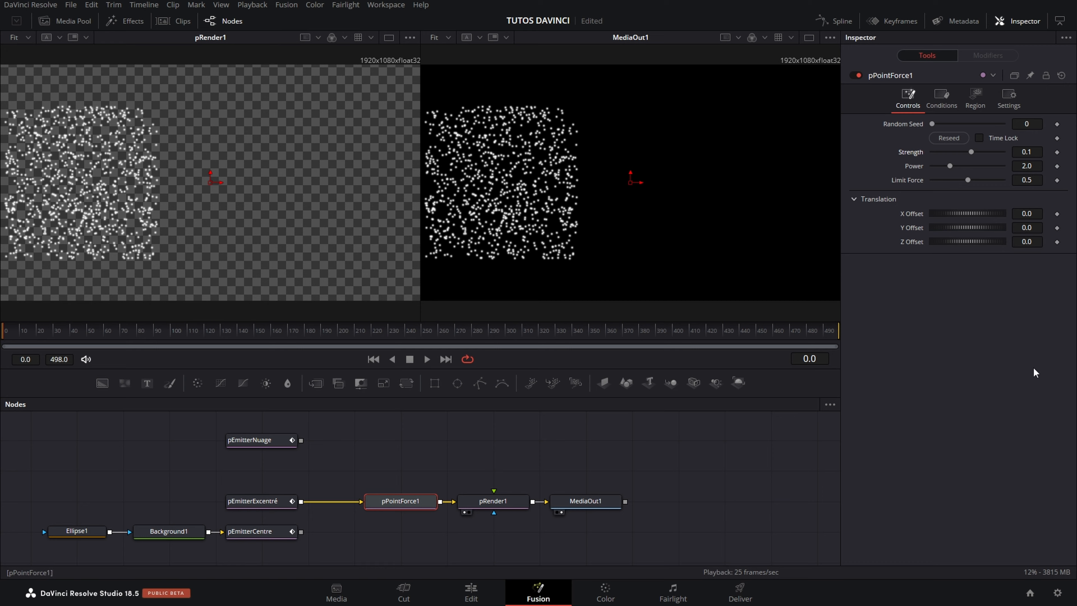
- Preview the pEmitterExcentré particles under the point force and save the project
key("space")
key("ctrl+s")
key("space")
- Set pPointForce1's Power to -1 and play back the pEmitterExcentré simulation
left_click(1031, 165)
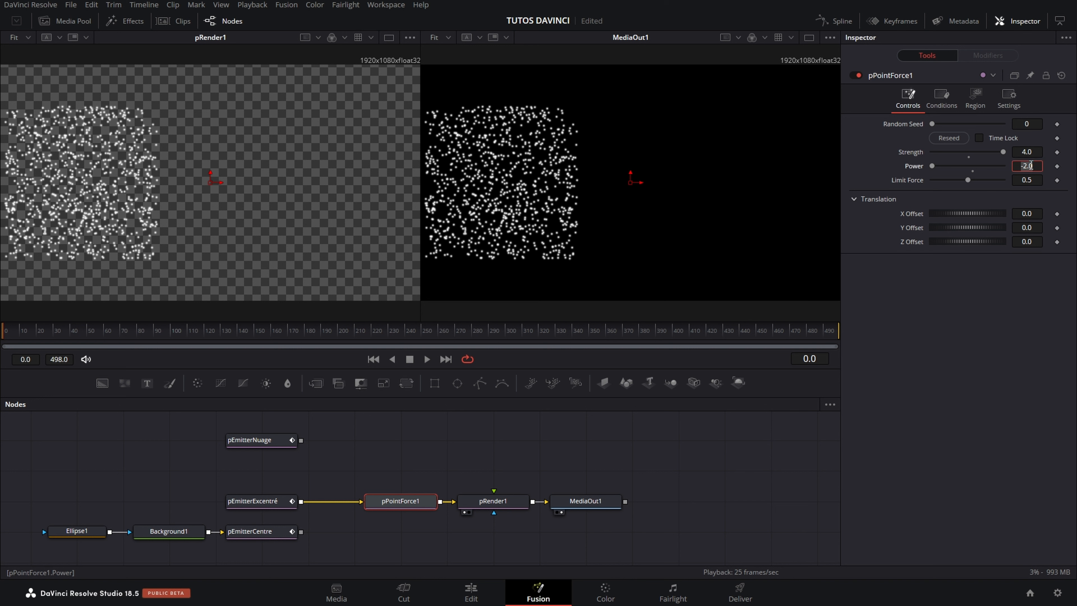
type("-1")
key("Return")
key("space")
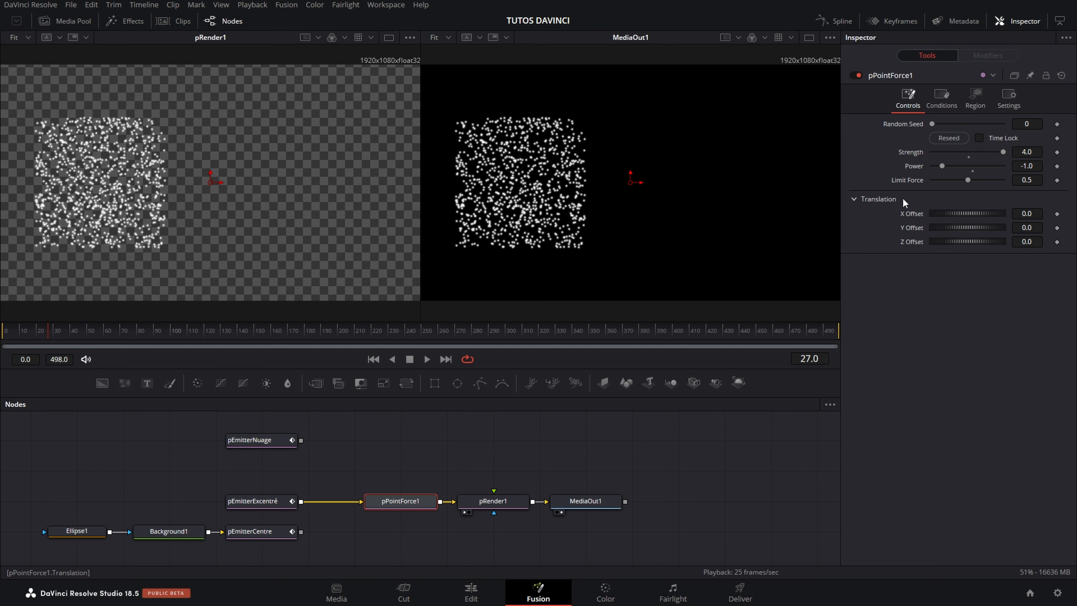
left_click(513, 500)
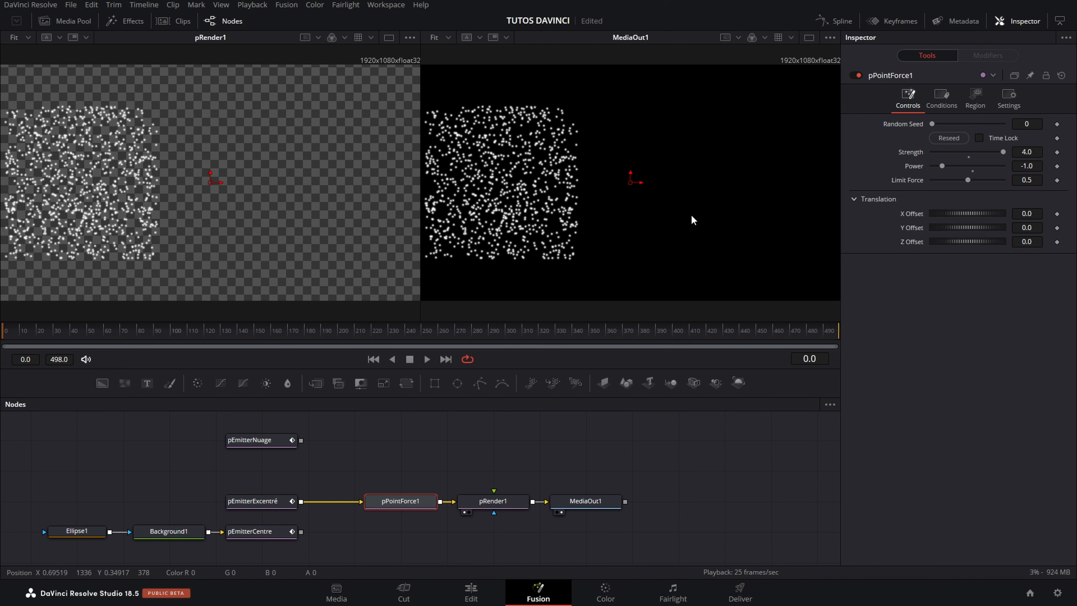
- Move the point force's centre towards the upper right of the MediaOut1 image and play the simulation
left_click_drag(636, 184, 770, 133)
key("space")
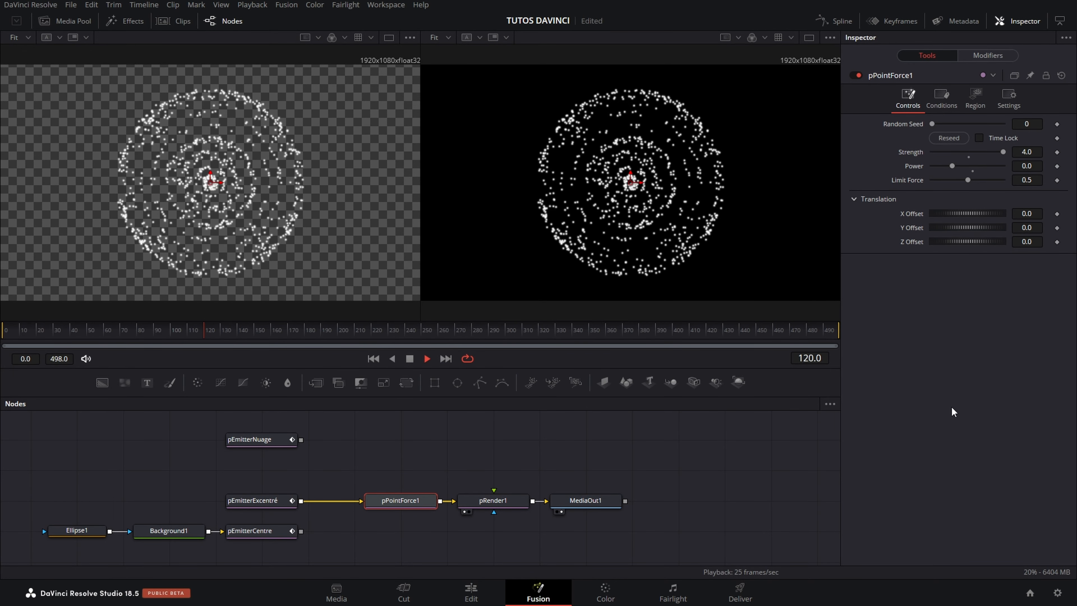
key("space")
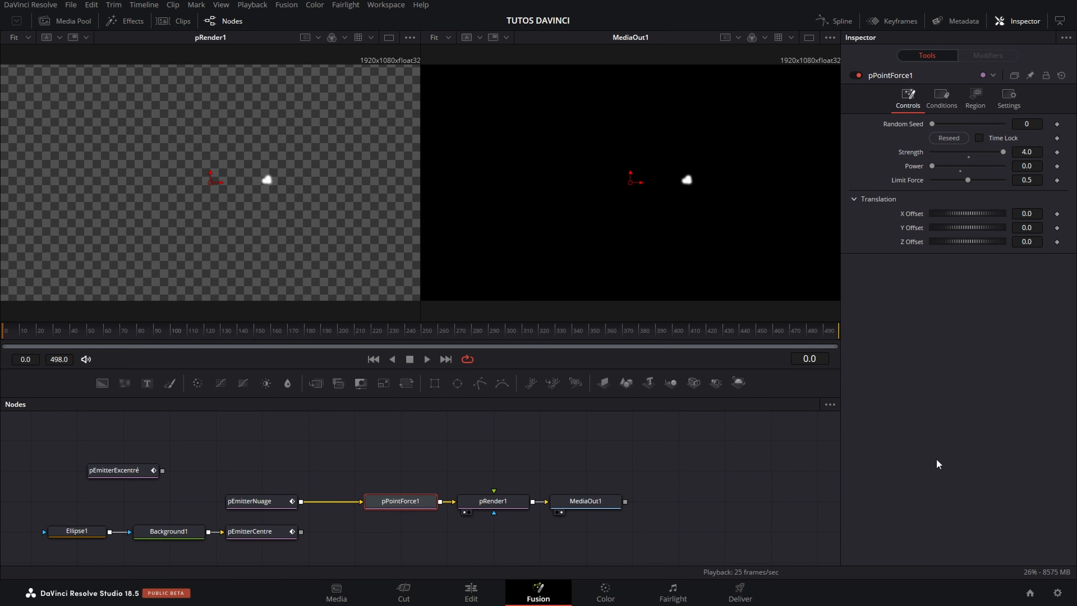
- Play the pEmitterNuage simulation through pPointForce1 and check the emitter's Number keyframes at frames 0 and 1
key("space")
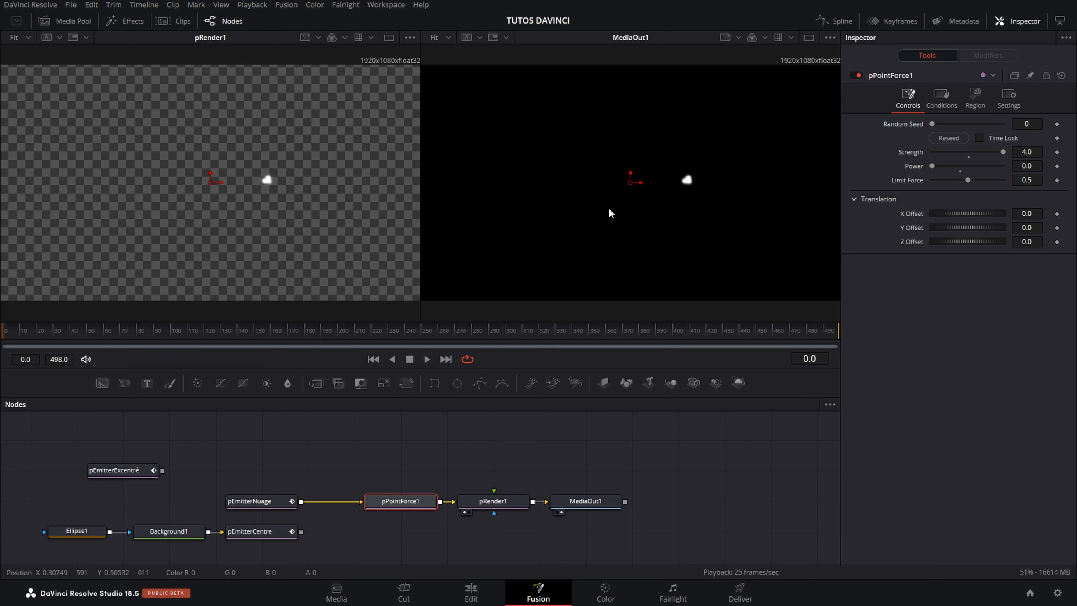
left_click(253, 499)
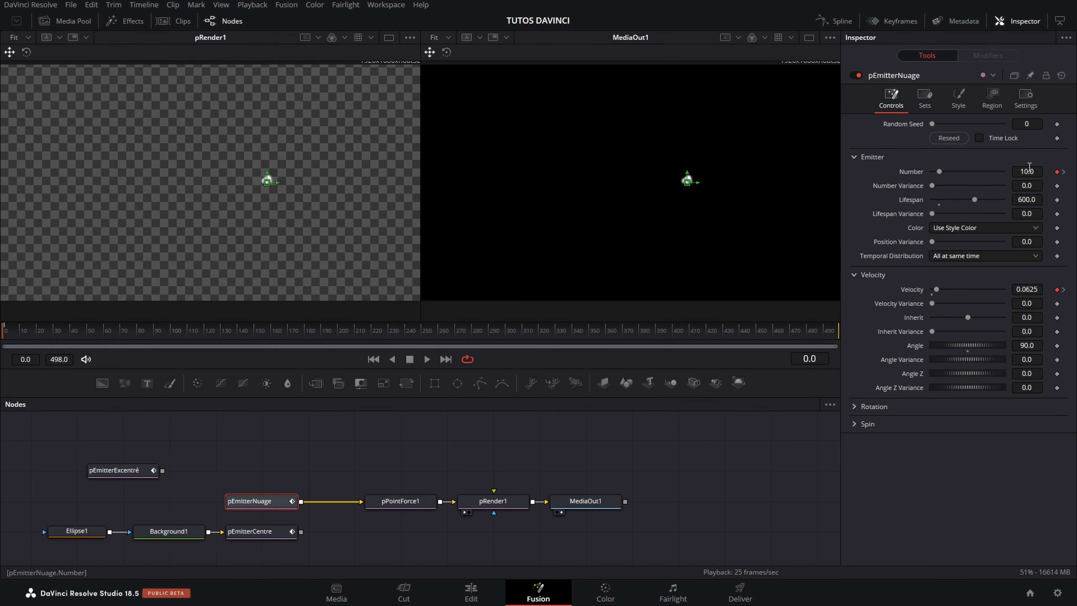
left_click(1063, 172)
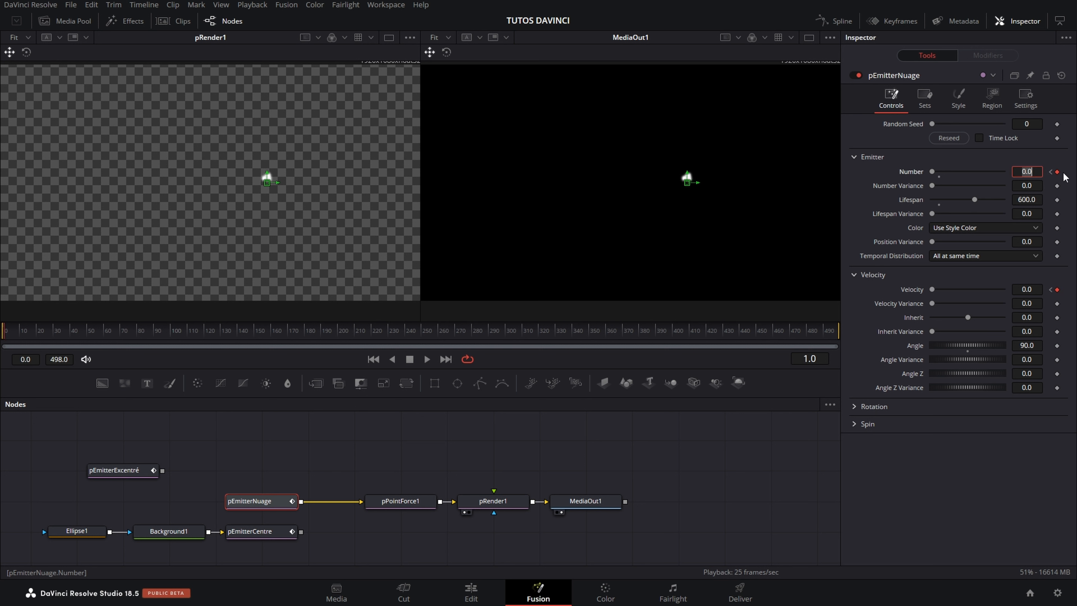
left_click(1052, 172)
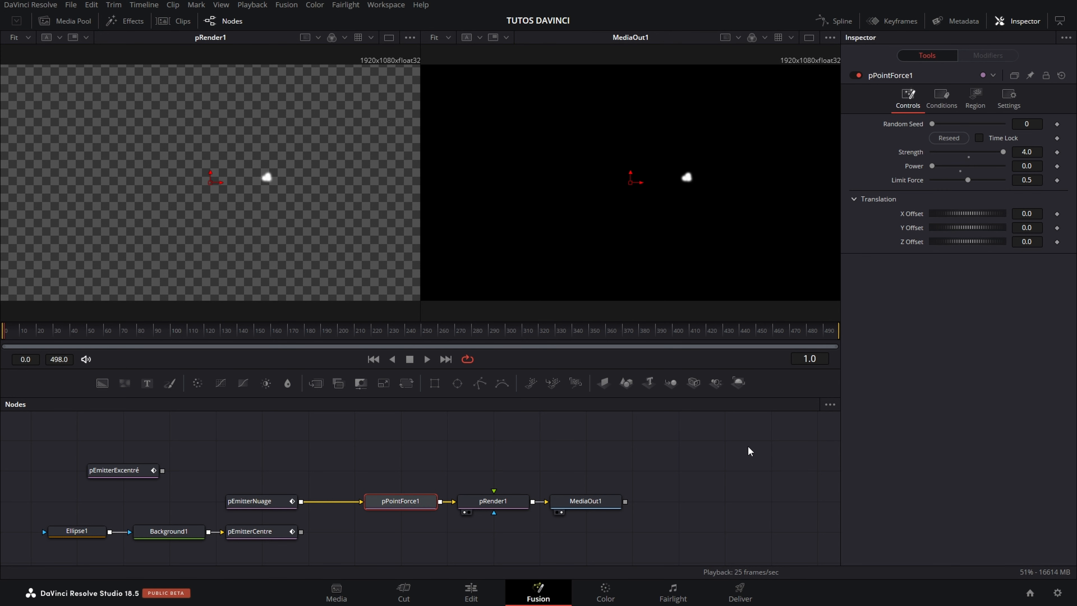
key("space")
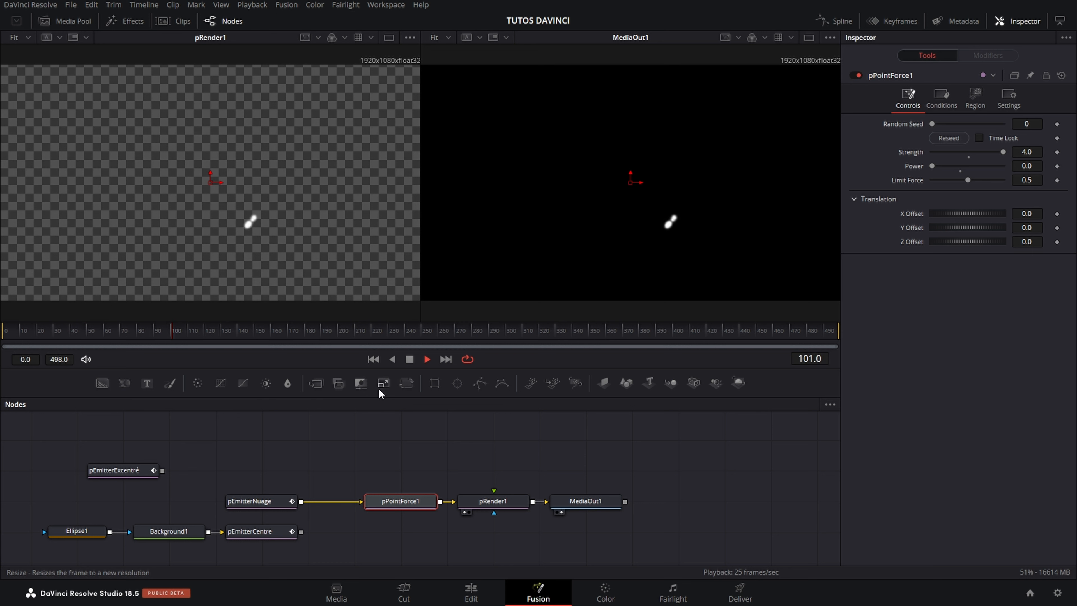
left_click(439, 452)
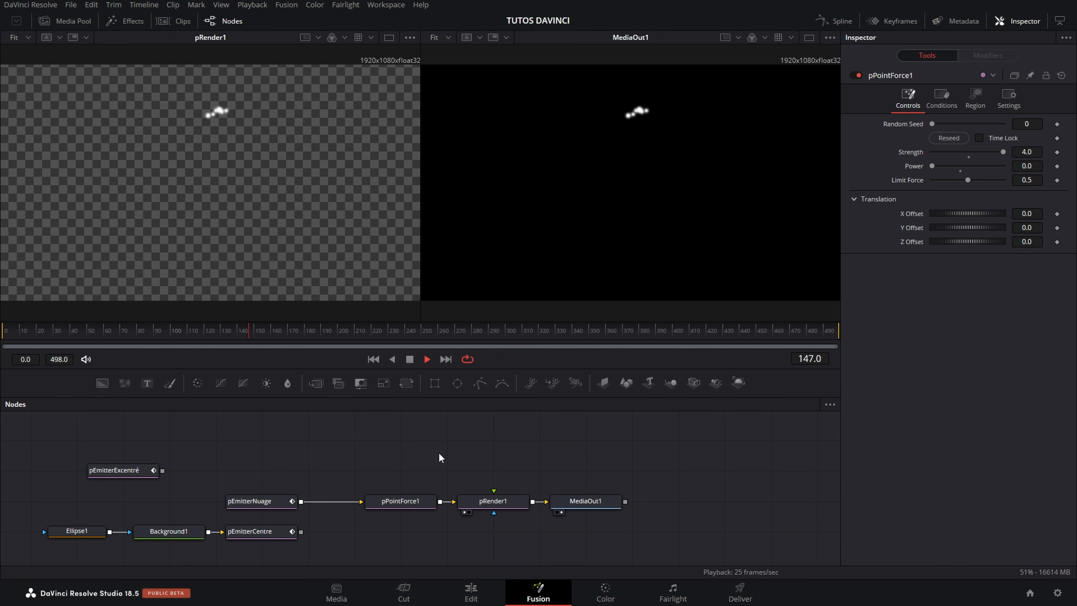